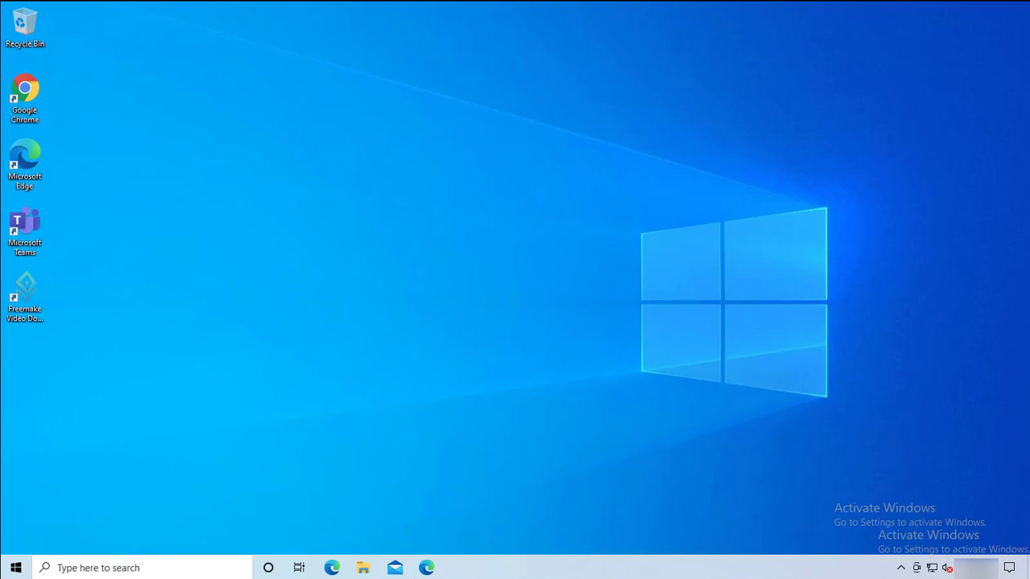
- Search Start for 'co', open Control Panel, and go to Programs and Features
left_click(34, 233)
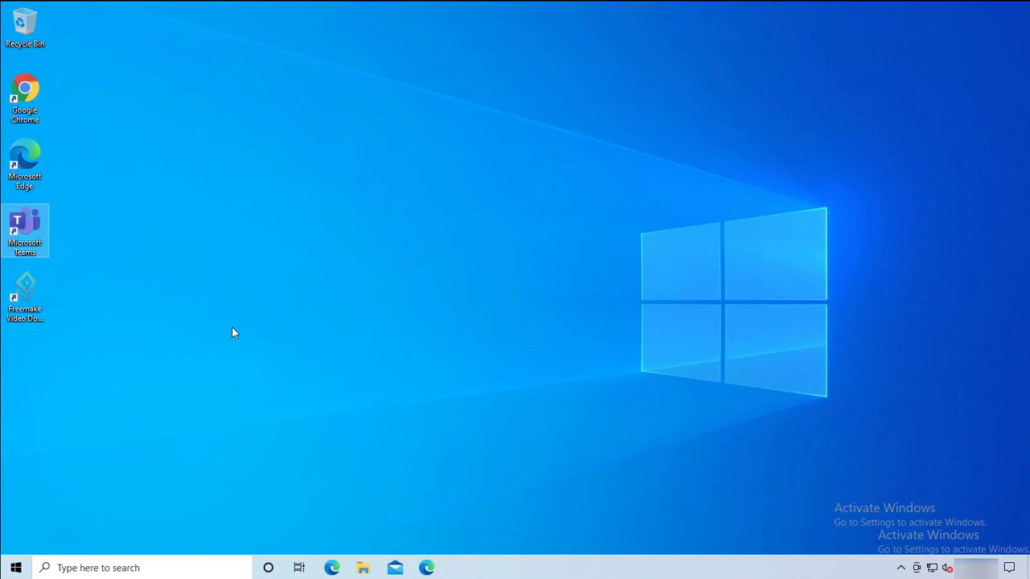
left_click(15, 570)
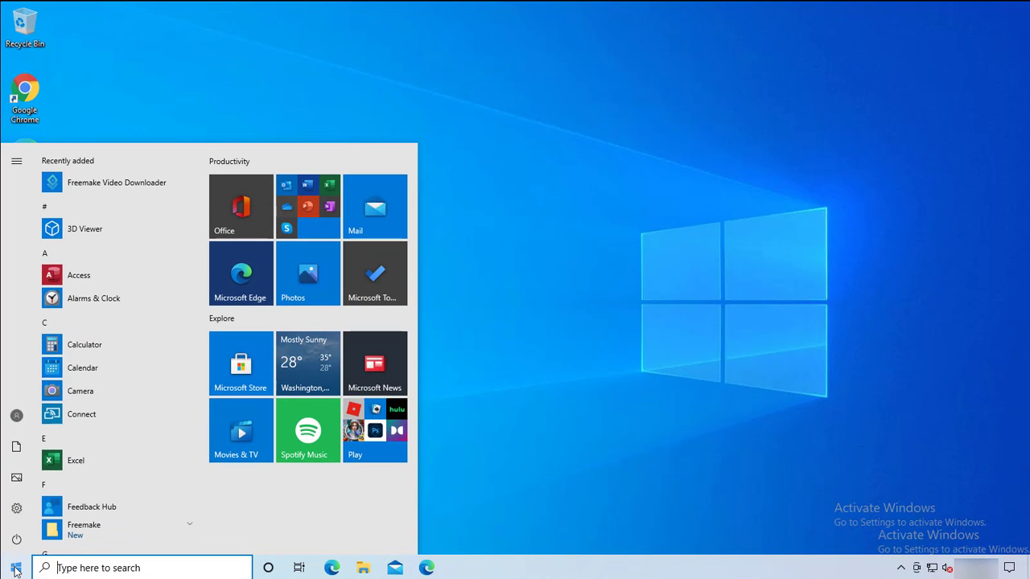
left_click(110, 567)
type("con")
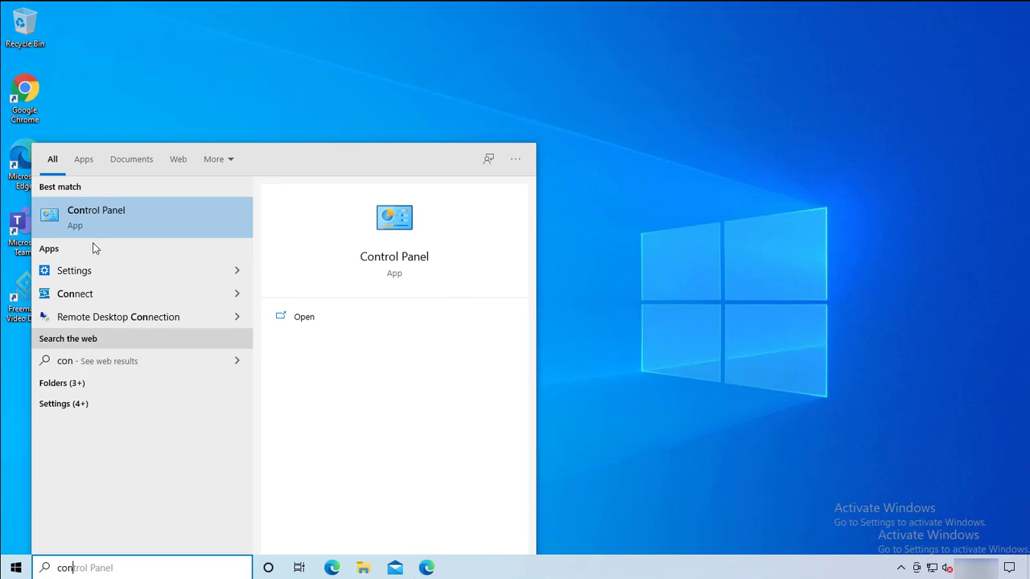
left_click(398, 227)
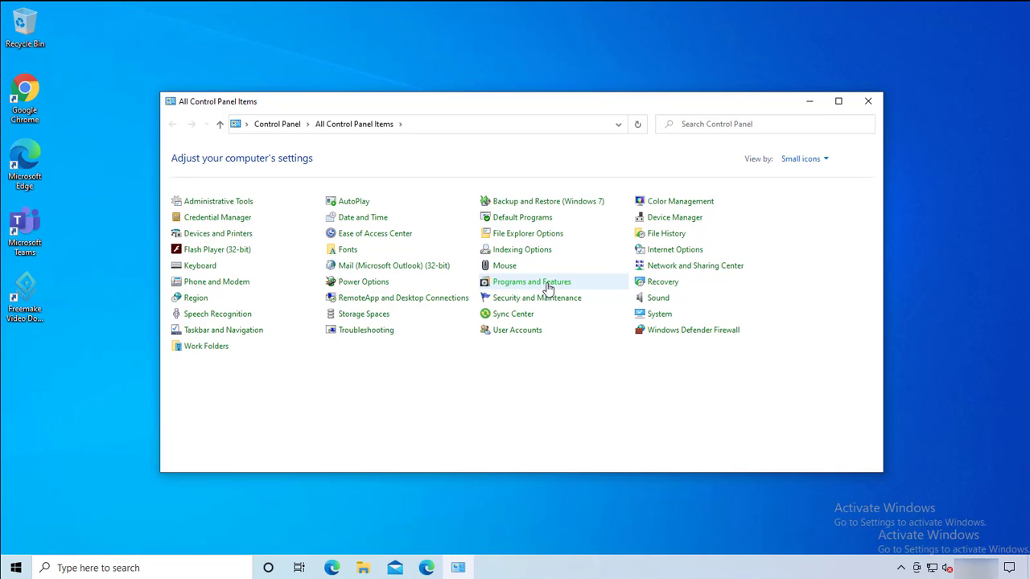
left_click(526, 298)
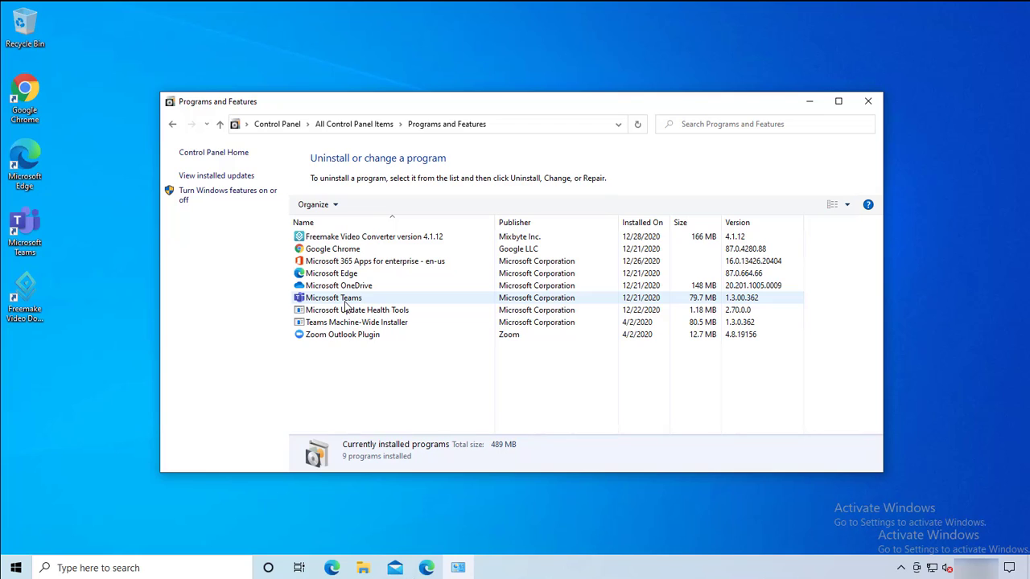
- Uninstall Microsoft Teams from the installed programs list
left_click(344, 300)
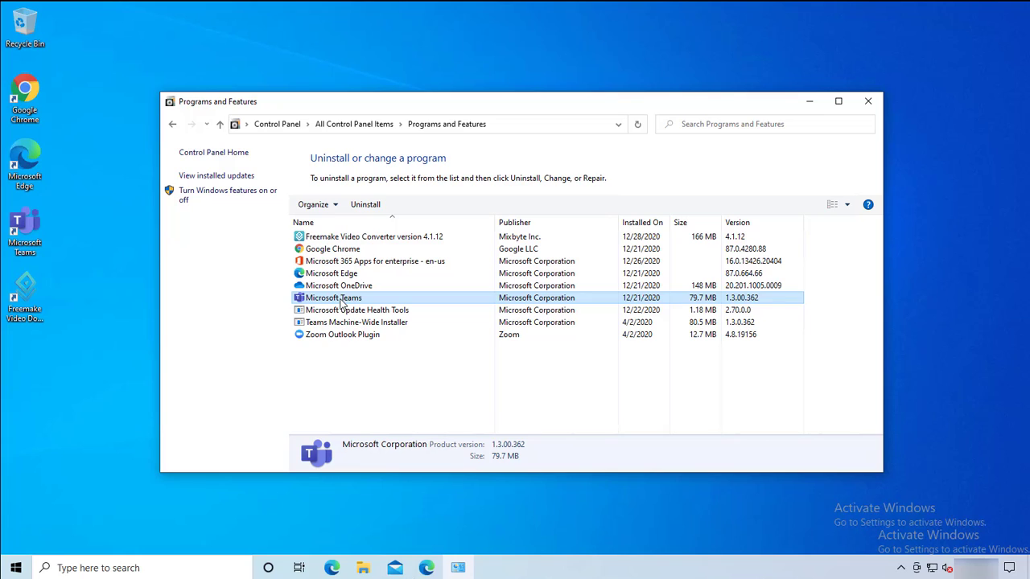
left_click(366, 206)
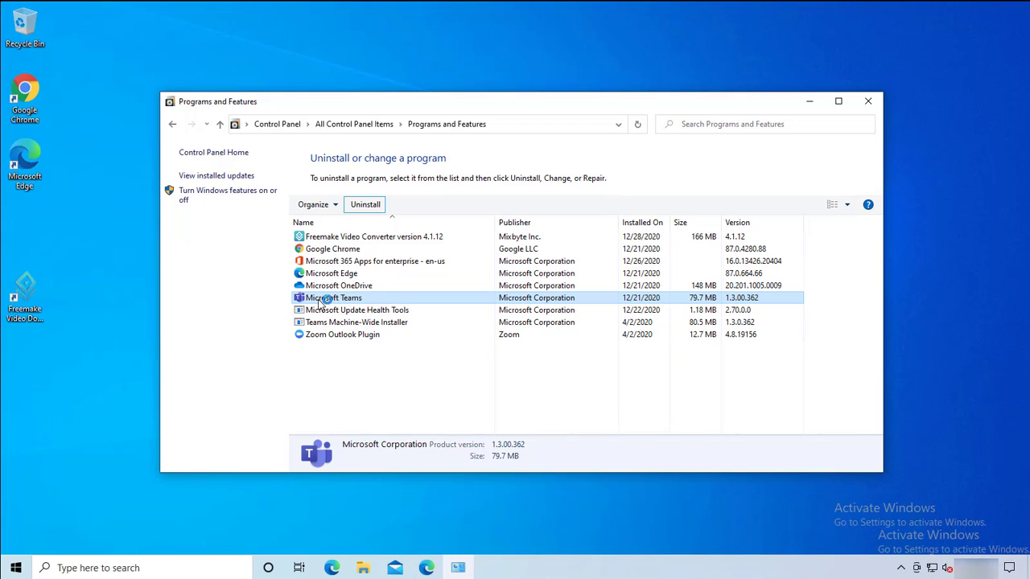
left_click(66, 293)
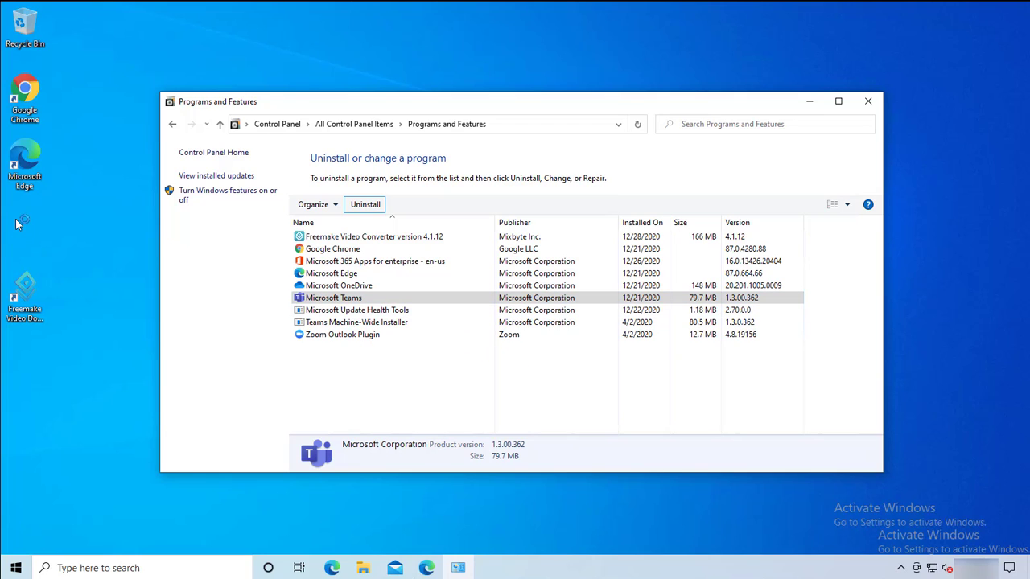
left_click(319, 301)
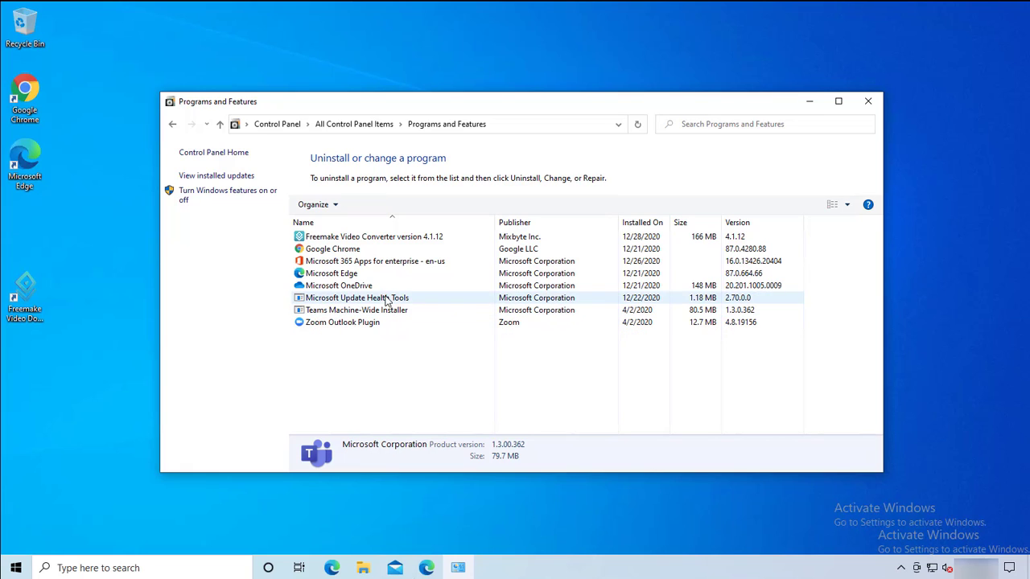
- Uninstall Teams Machine-Wide Installer, approving the confirmation and UAC prompts, then close the window
left_click(337, 314)
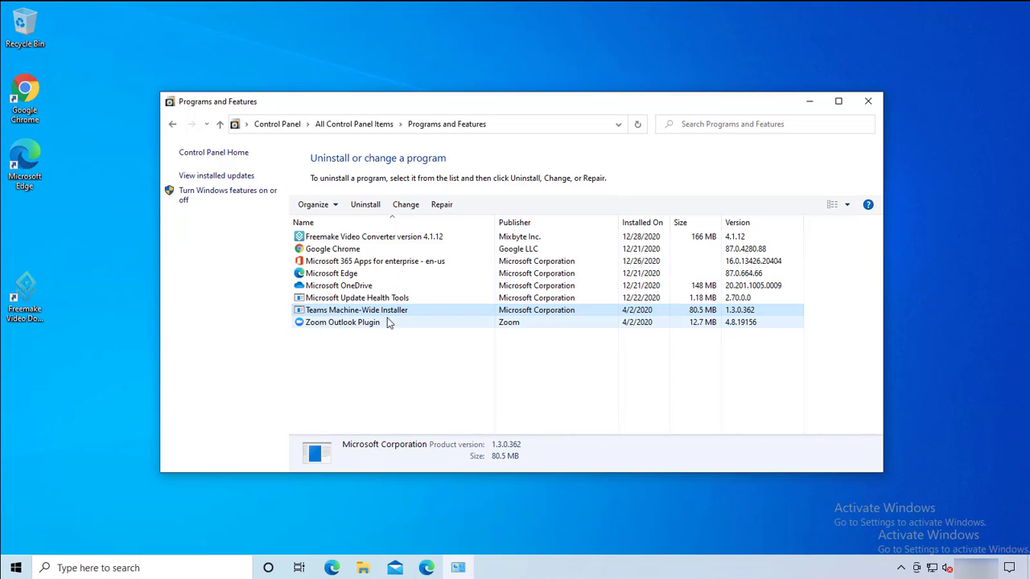
left_click(365, 204)
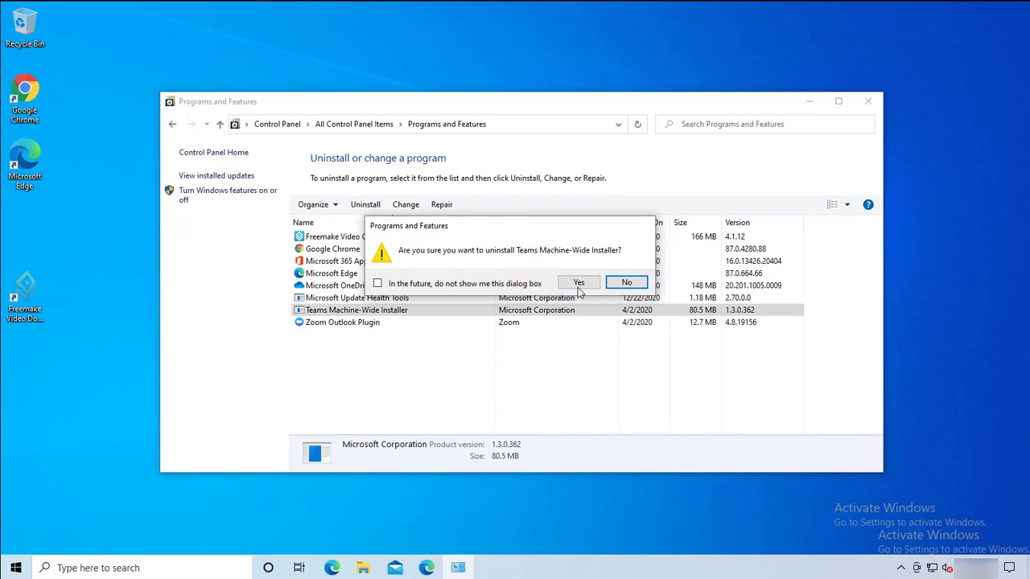
left_click(576, 284)
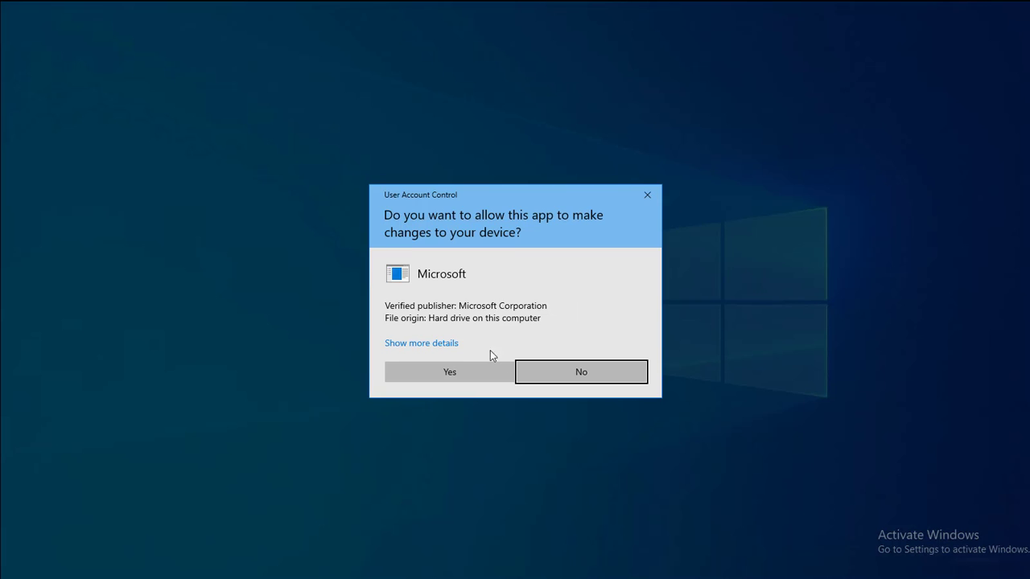
left_click(452, 370)
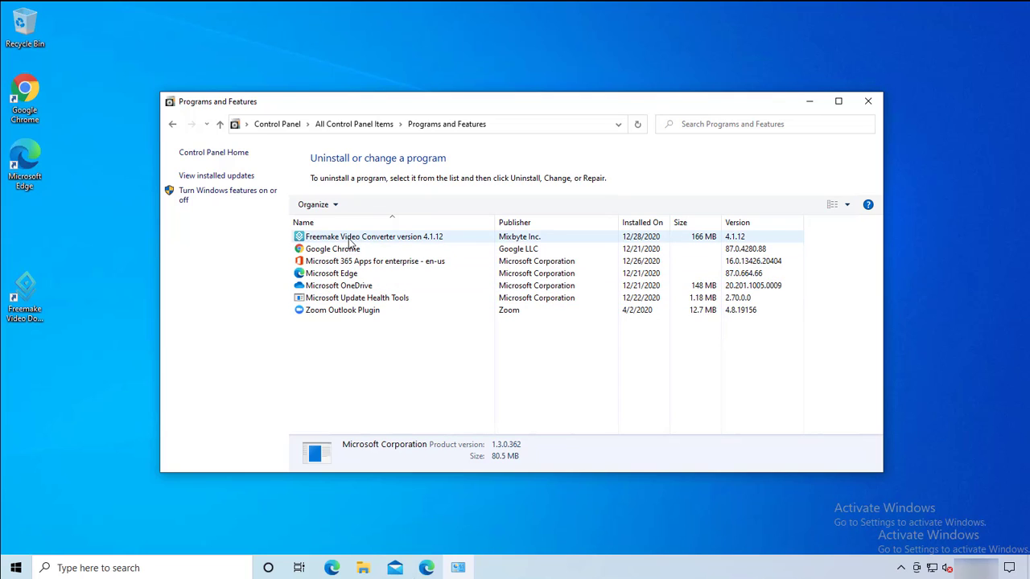
left_click(863, 103)
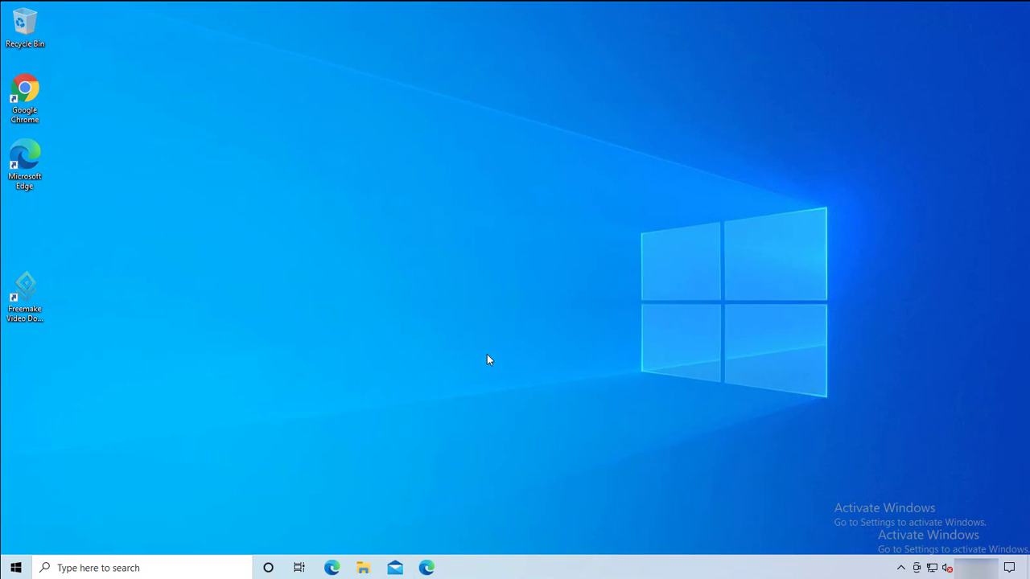
- Browse This PC > Local Disk (C:) > Users into the first user's profile and select AppData
left_click(362, 570)
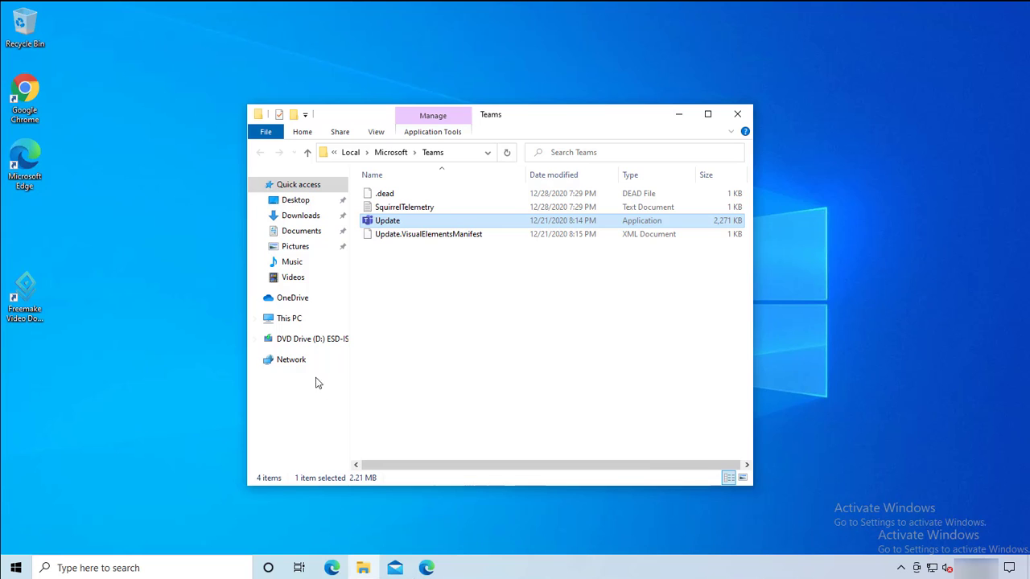
left_click(287, 320)
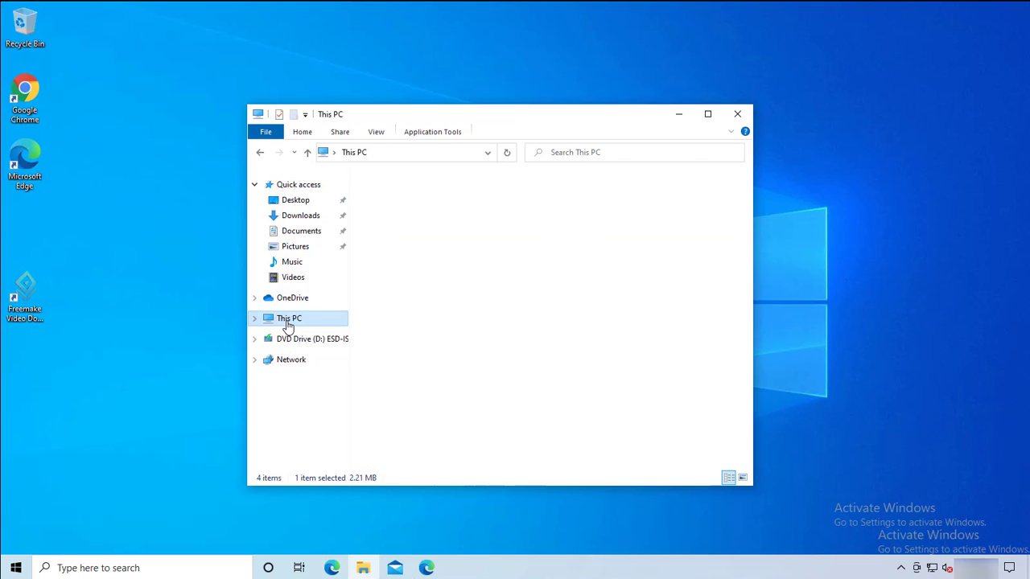
double_click(440, 373)
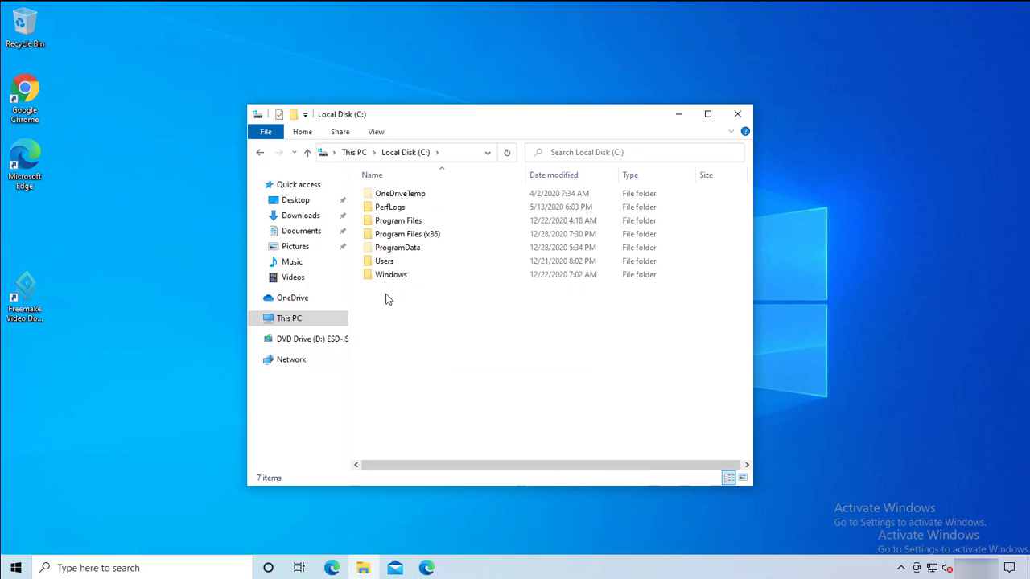
left_click(385, 265)
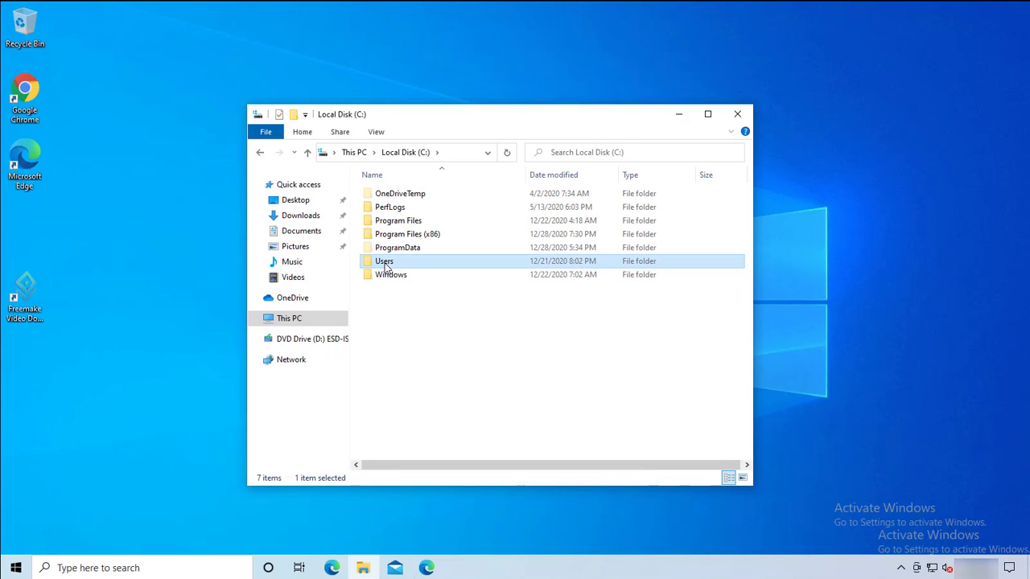
double_click(385, 265)
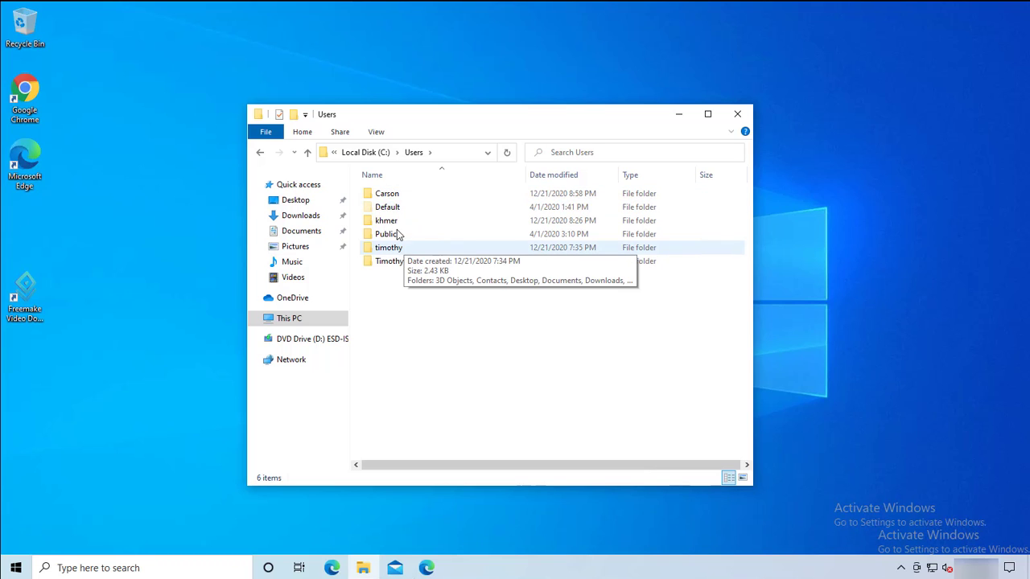
double_click(387, 198)
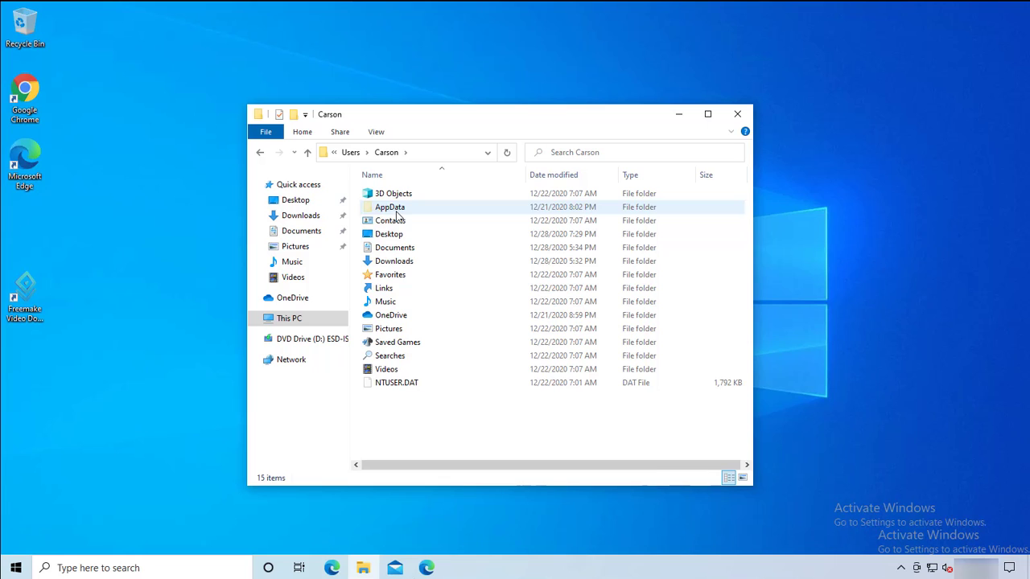
left_click(394, 209)
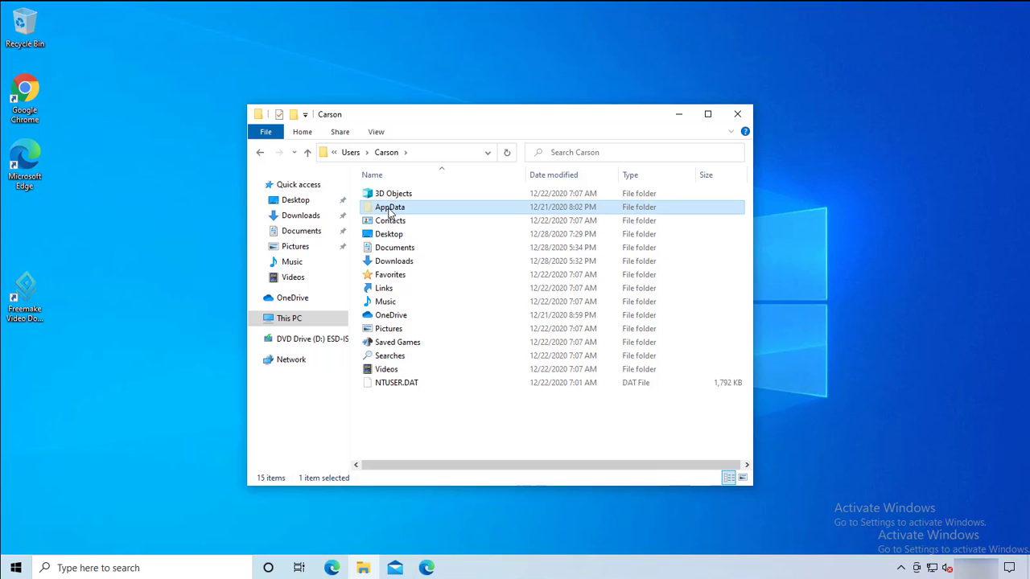
left_click(377, 132)
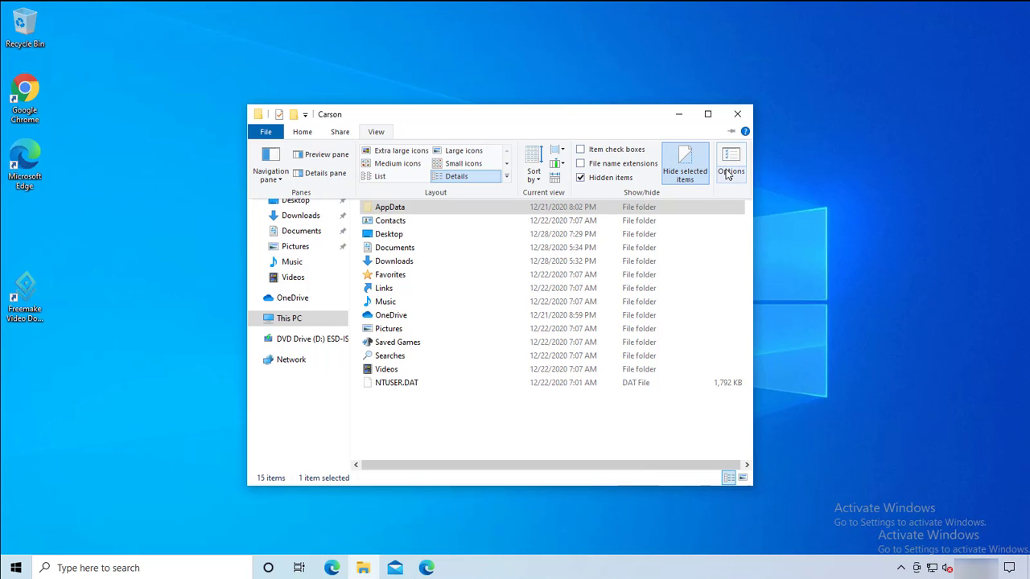
left_click(728, 174)
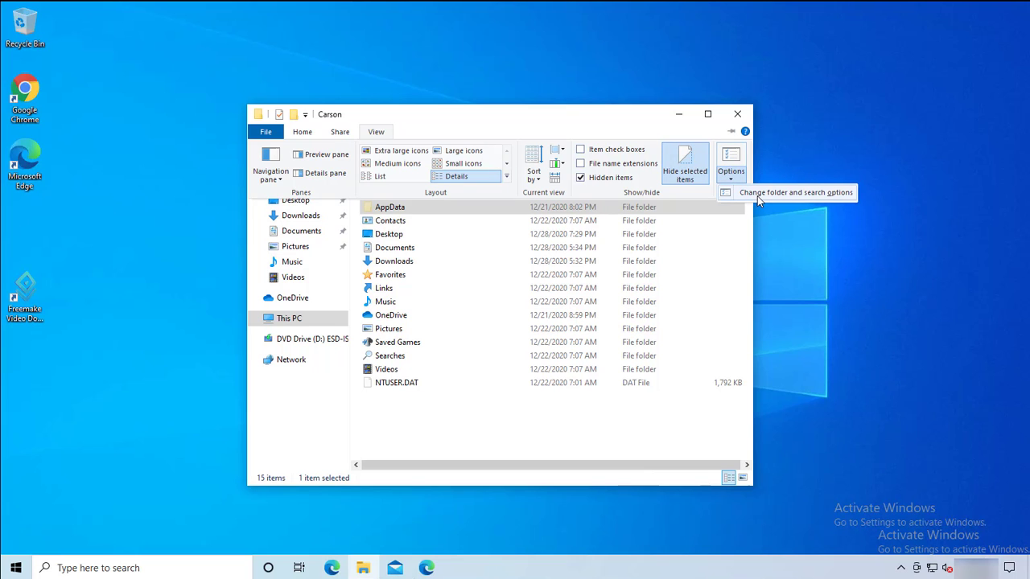
left_click(757, 195)
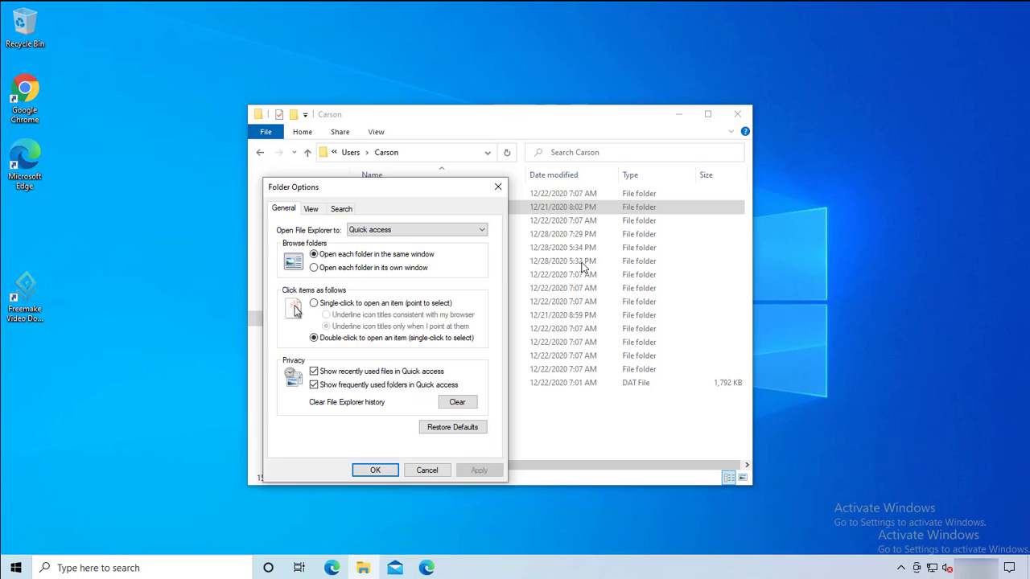
left_click(310, 211)
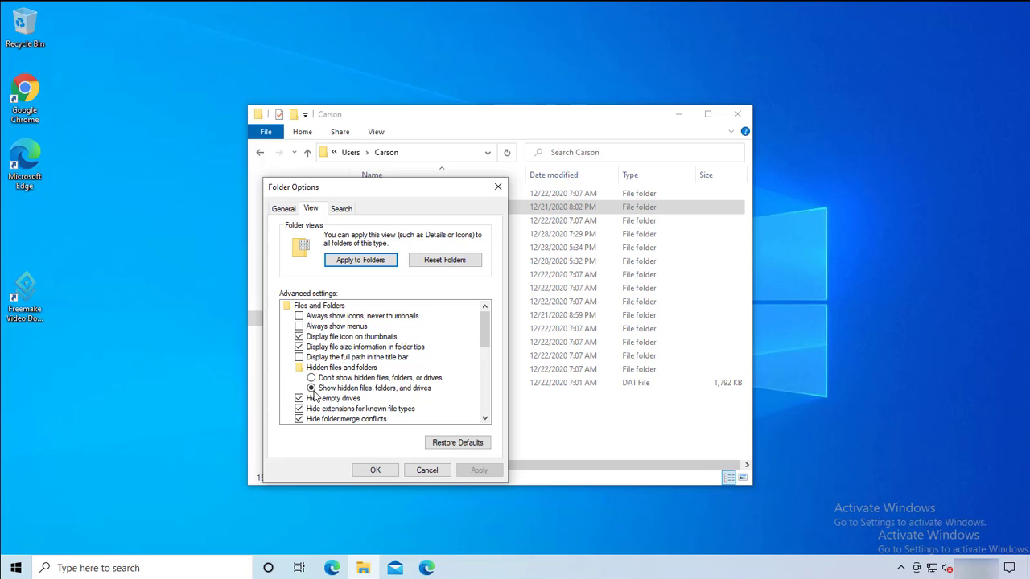
left_click(426, 473)
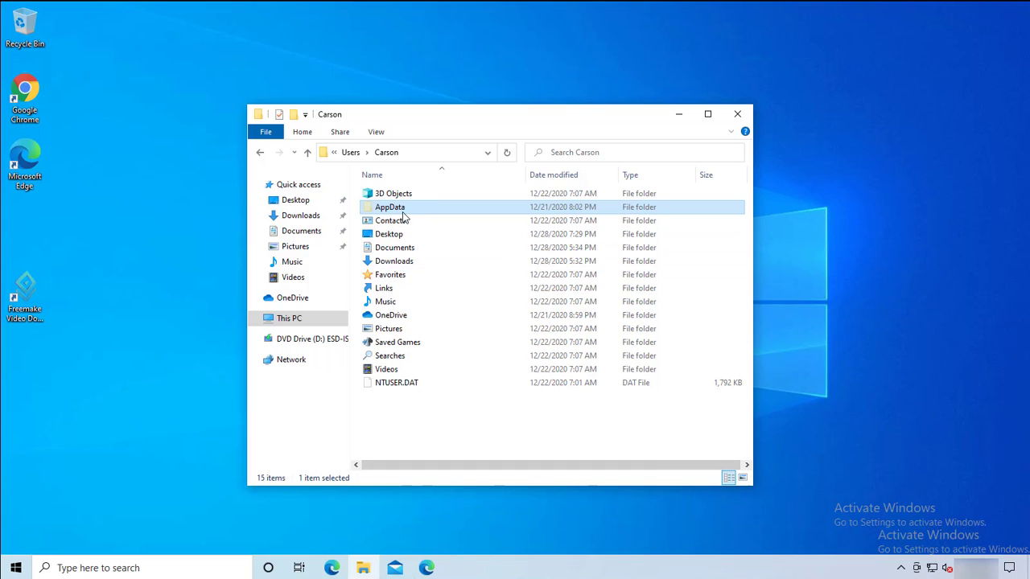
- Navigate into AppData\Local\Microsoft in File Explorer
double_click(402, 211)
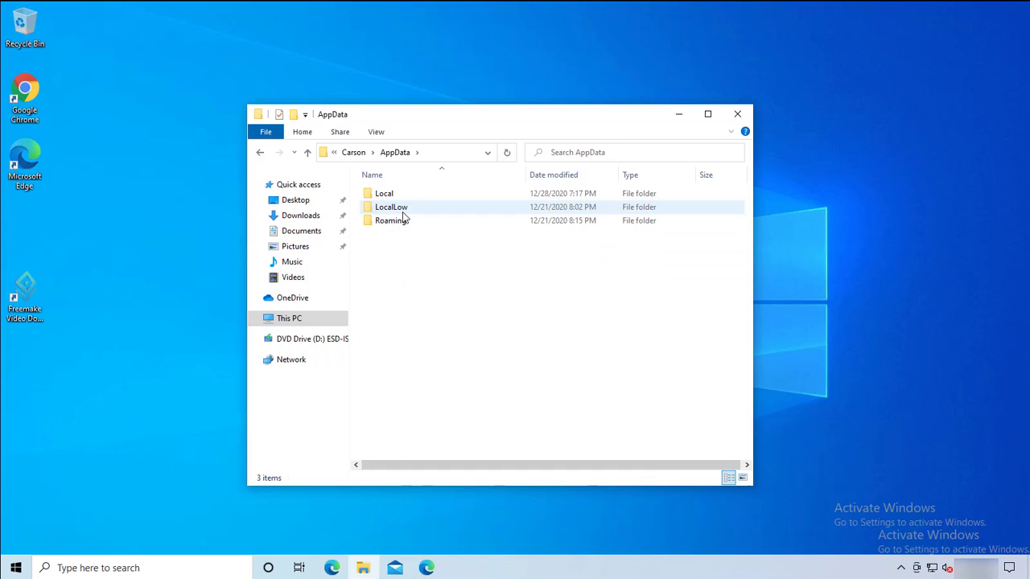
double_click(392, 198)
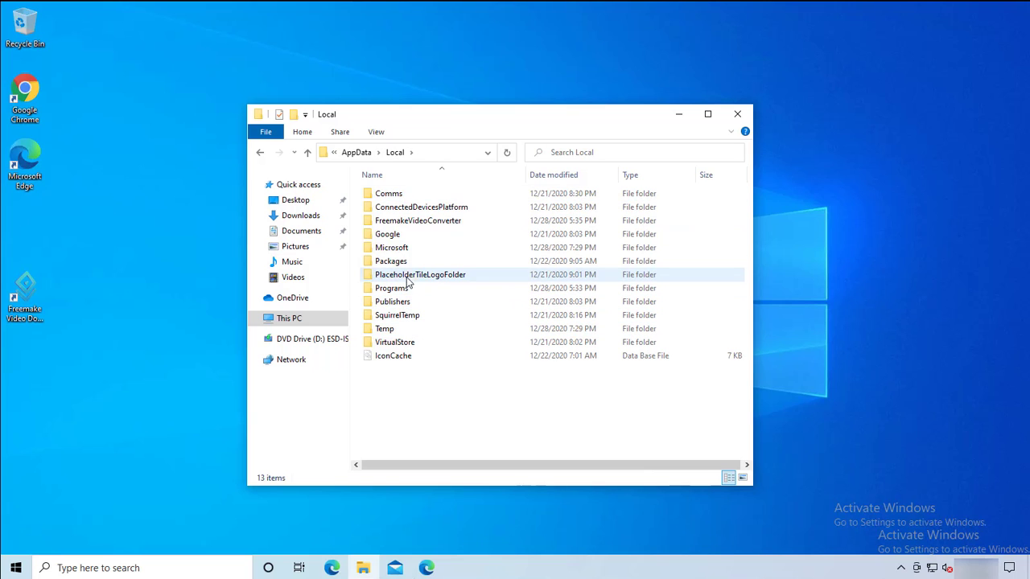
double_click(404, 249)
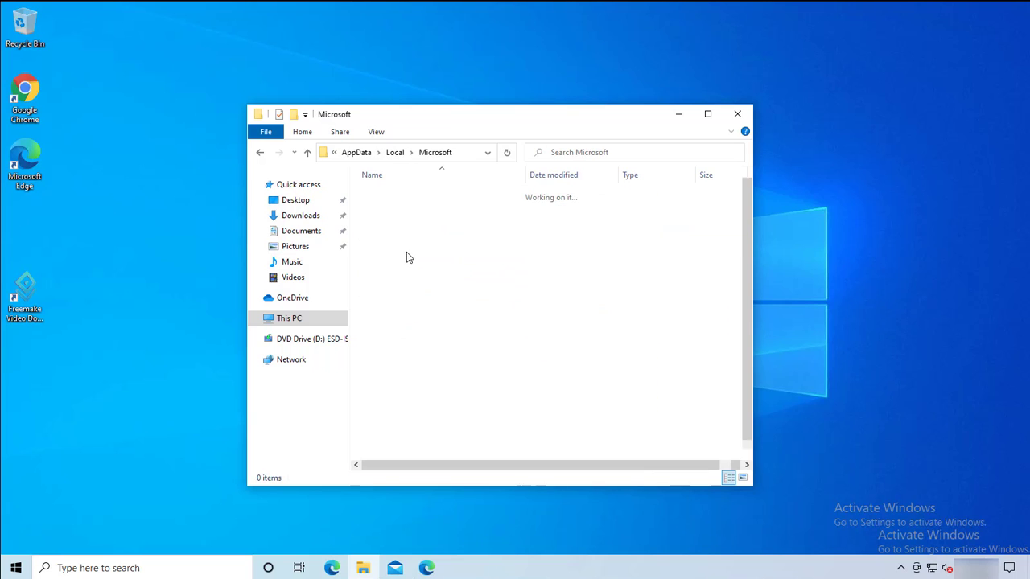
scroll(398, 390, "down", 1)
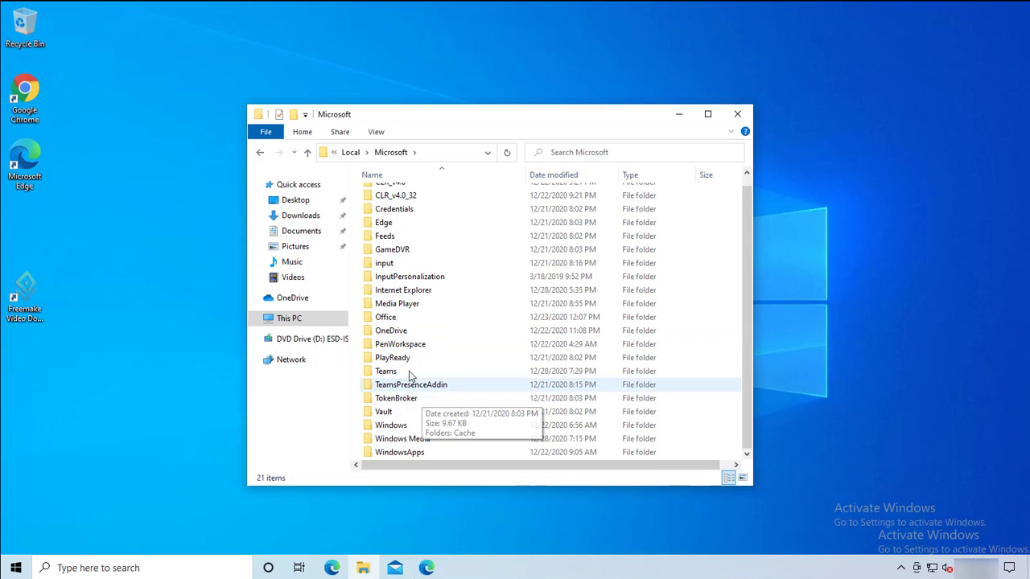
- Delete the Teams and TeamsPresenceAddin folders, then close File Explorer
left_click(389, 374)
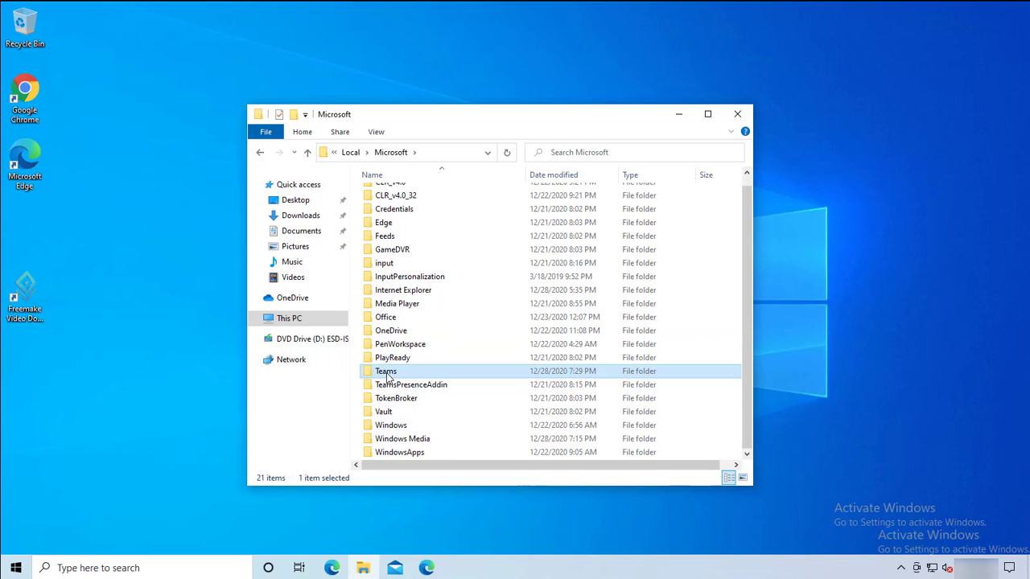
right_click(389, 377)
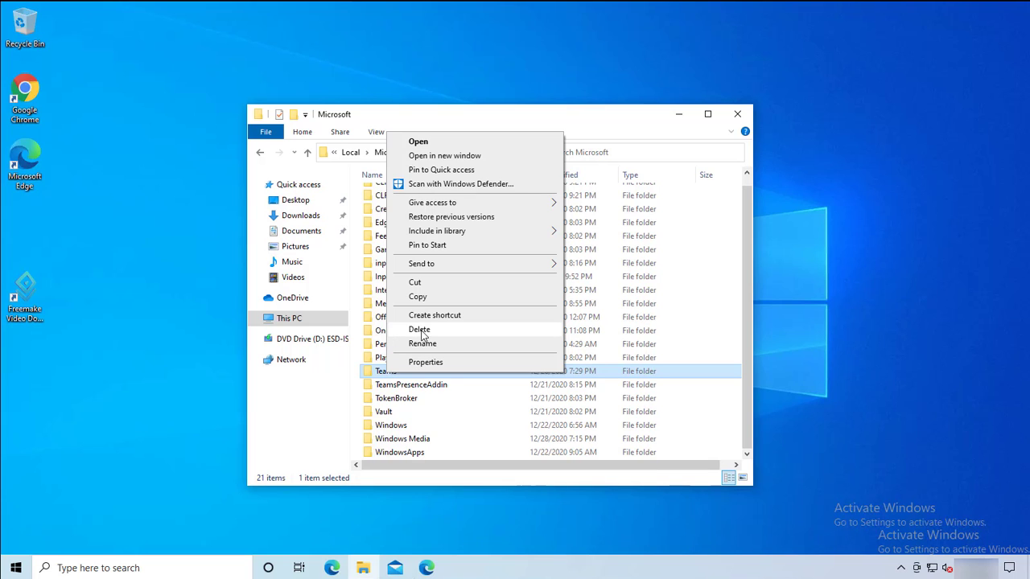
left_click(423, 329)
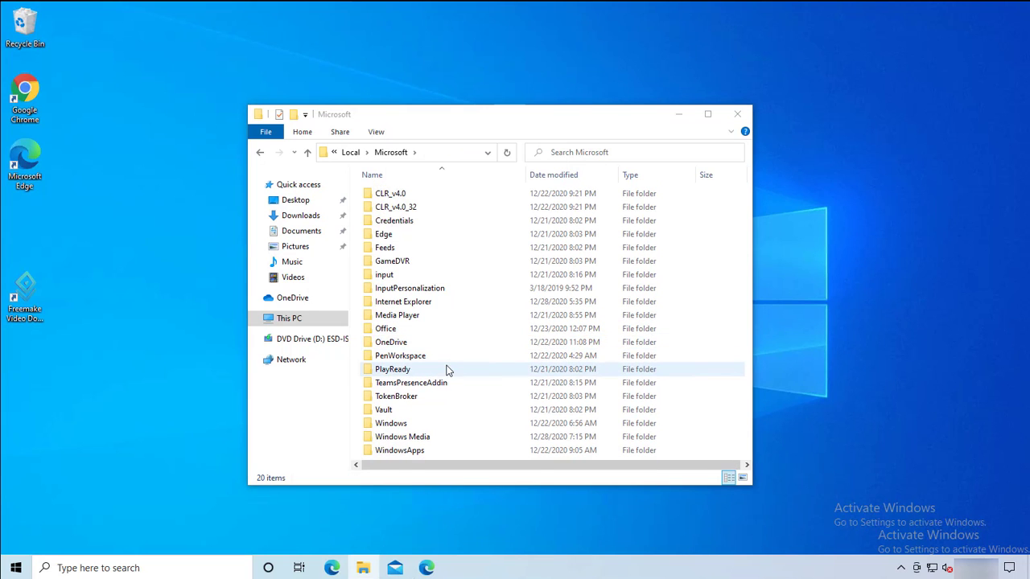
left_click(420, 389)
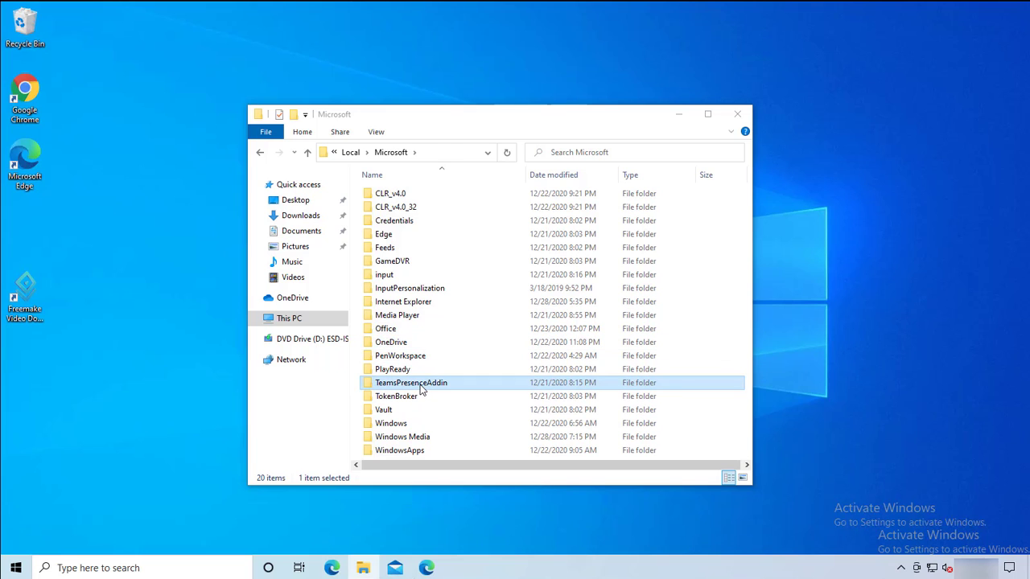
right_click(424, 391)
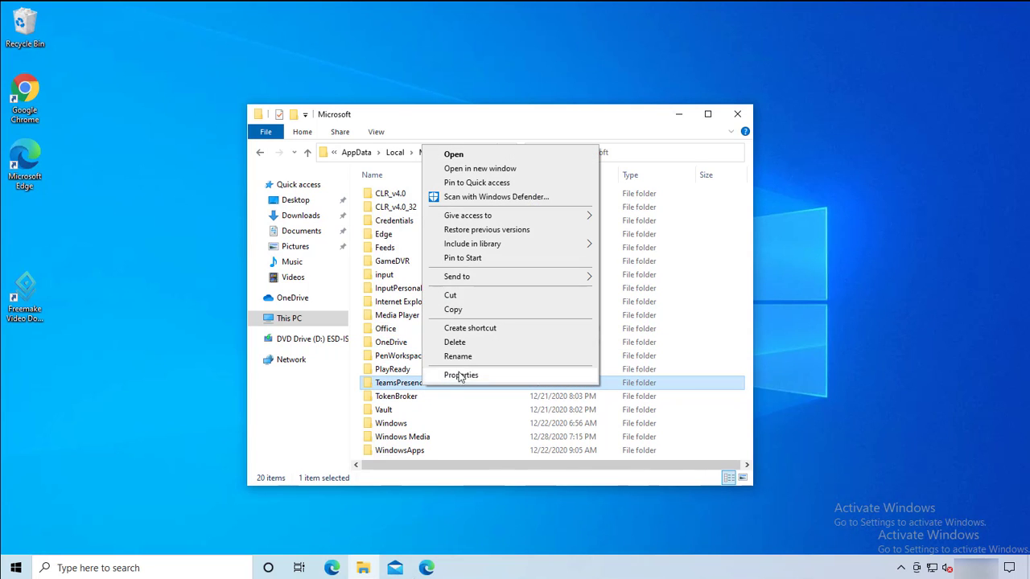
left_click(453, 344)
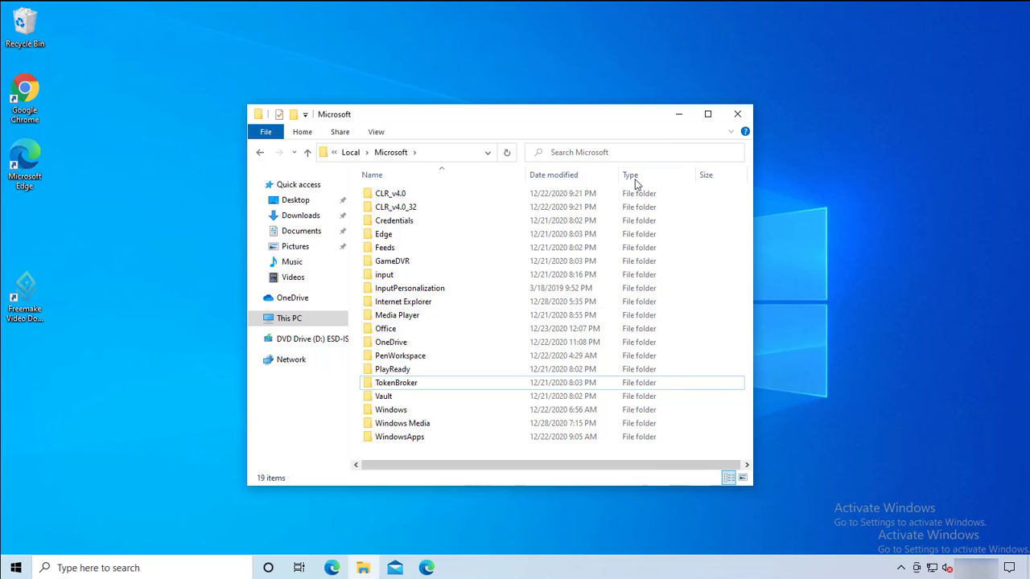
left_click(736, 113)
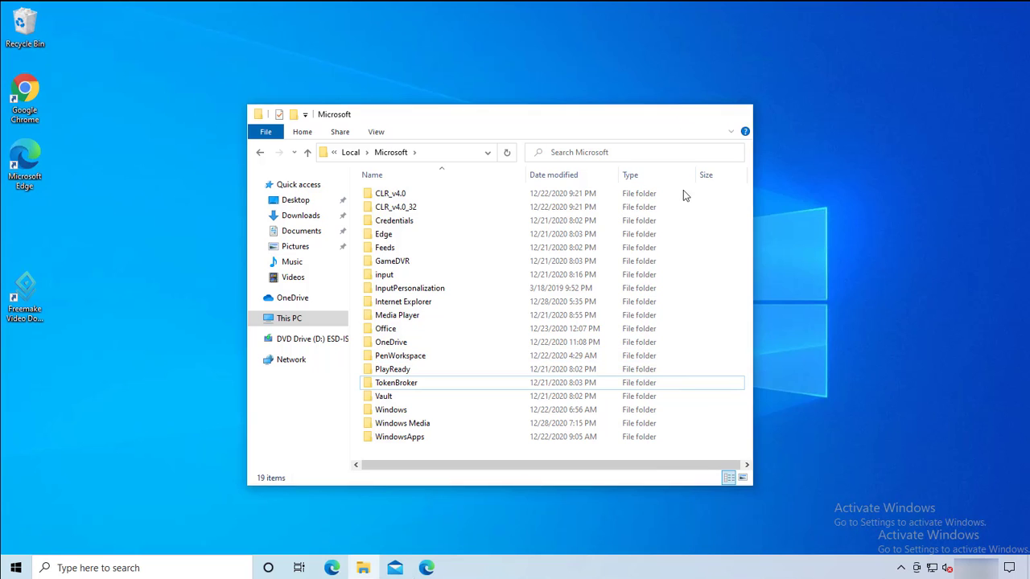